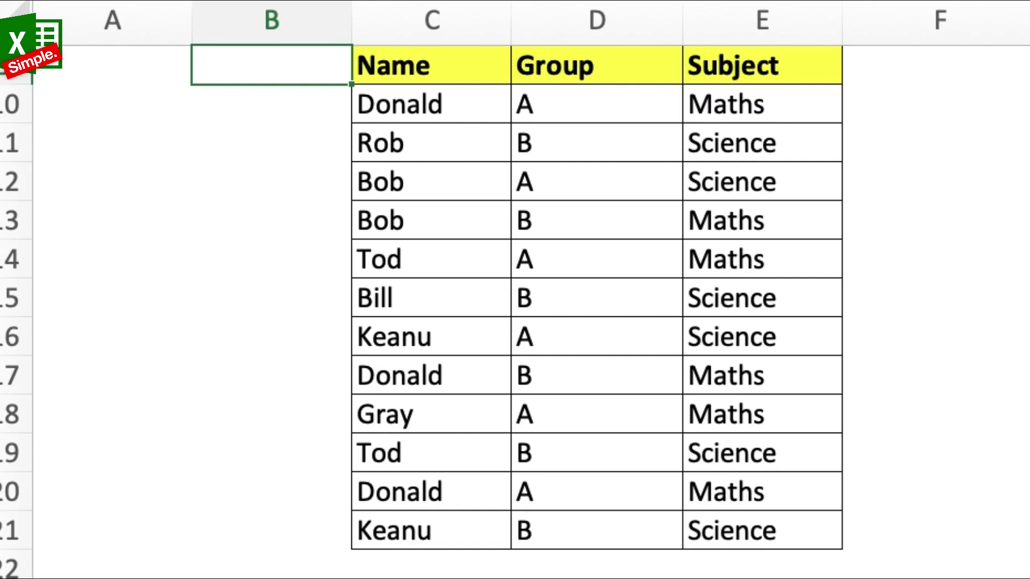
Highlight the Name column, the group letters A and B, and the Group and Subject headings.
drag(443, 73, 720, 543)
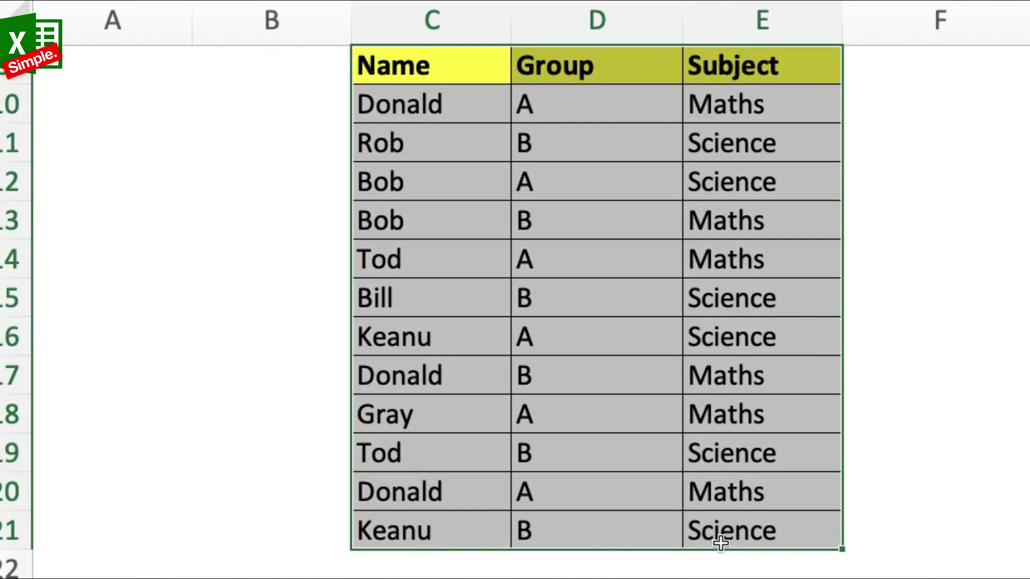
drag(425, 71, 402, 533)
drag(592, 142, 594, 120)
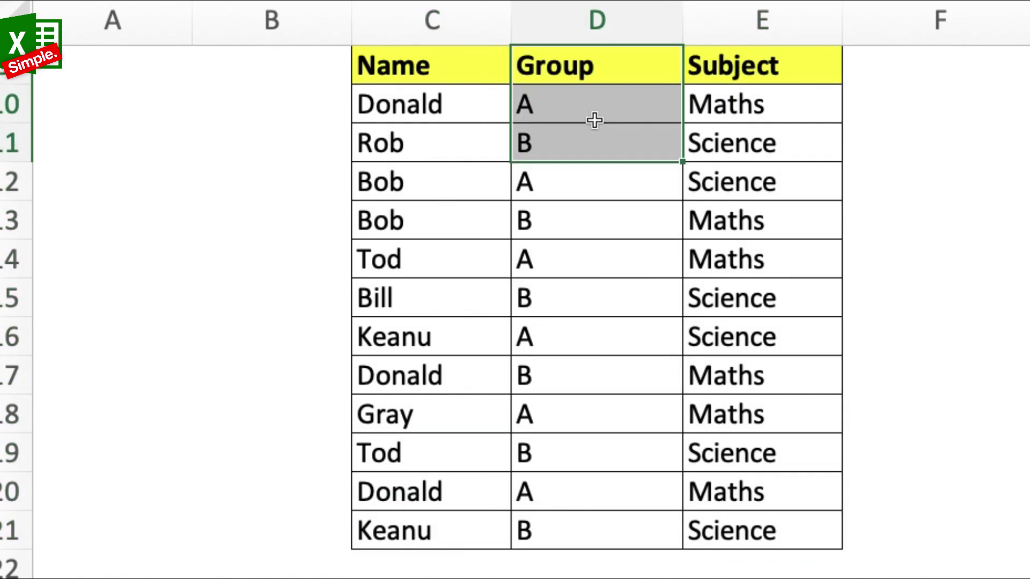
click(570, 105)
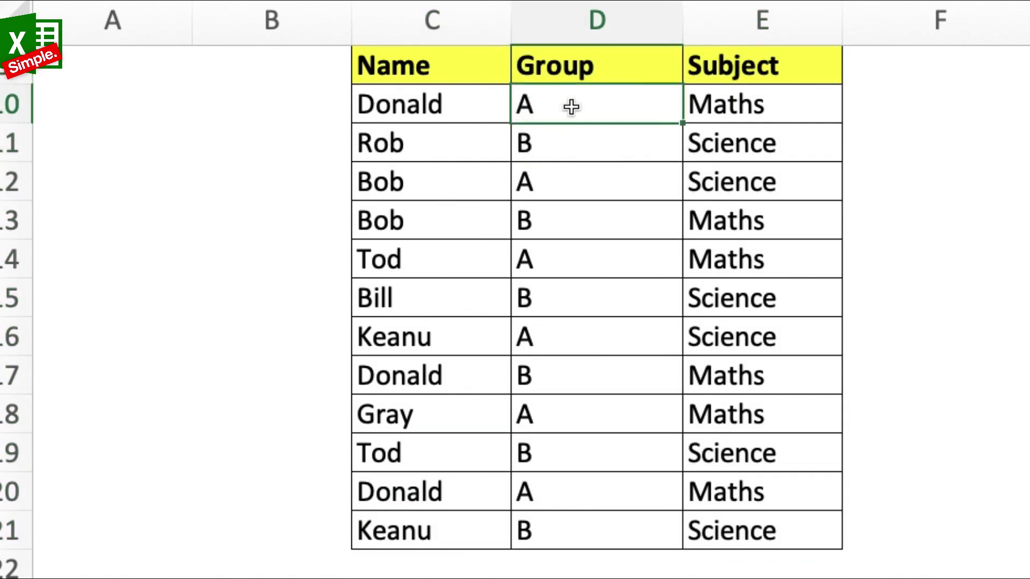
click(560, 145)
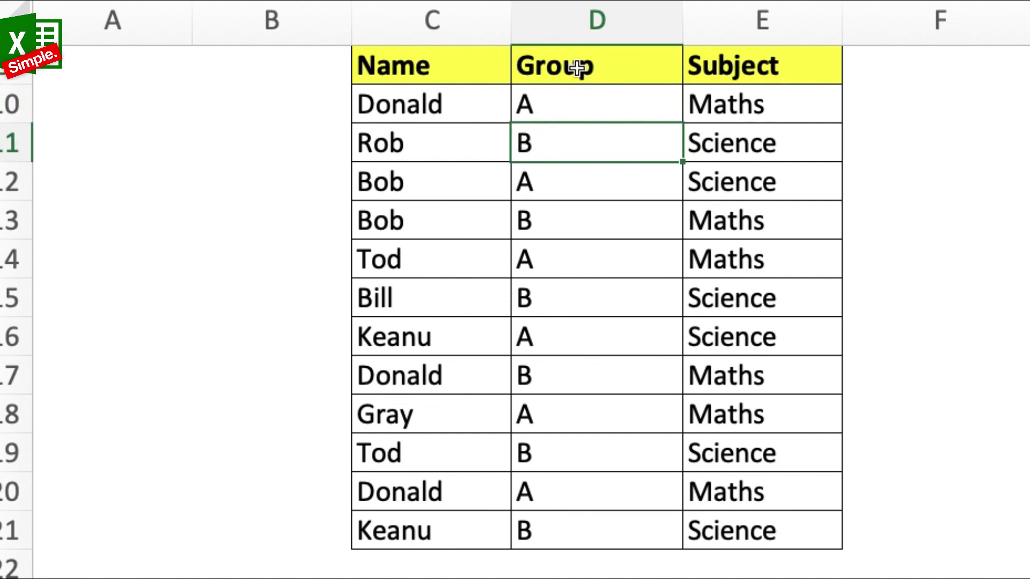
drag(617, 72, 720, 95)
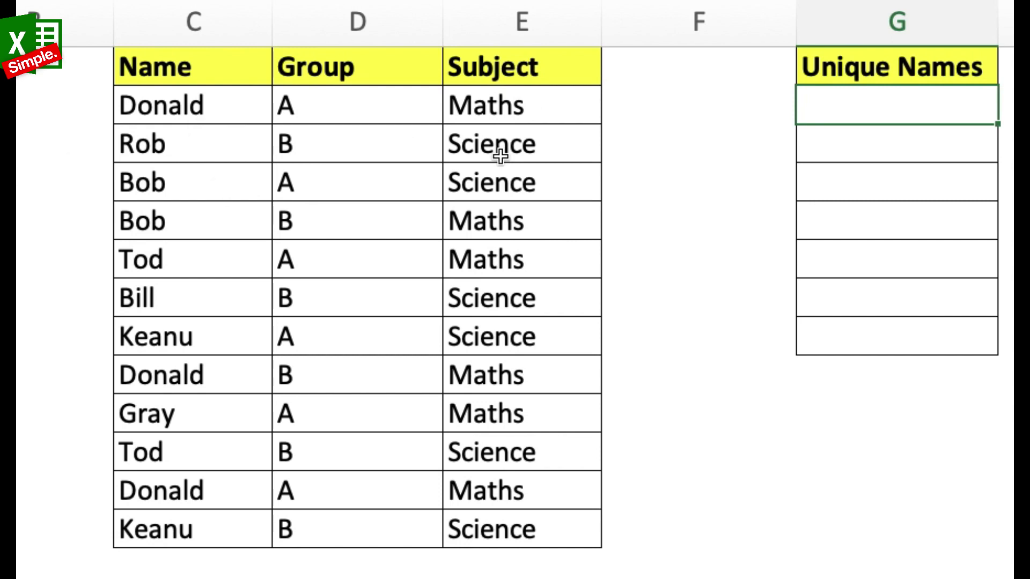
Enter =UNIQUE(C10:C21) under Unique Names to spill the distinct names.
text(=unique)
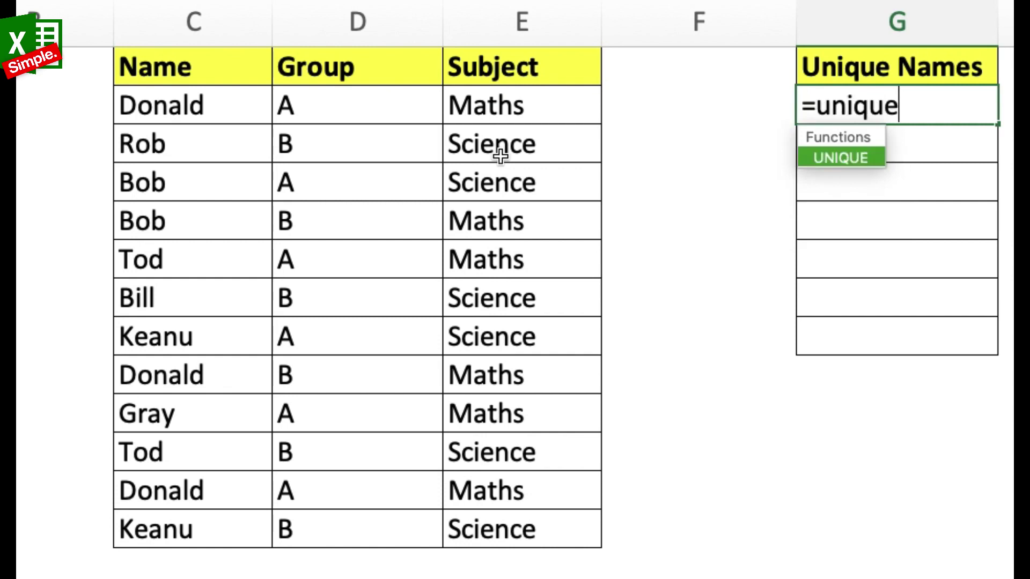
text(()
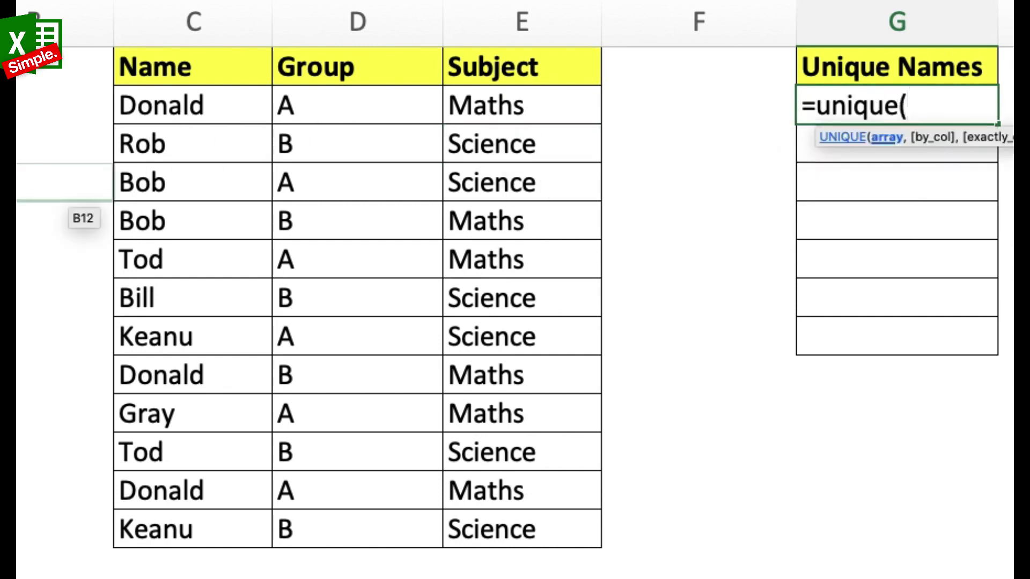
drag(214, 96, 191, 528)
text())
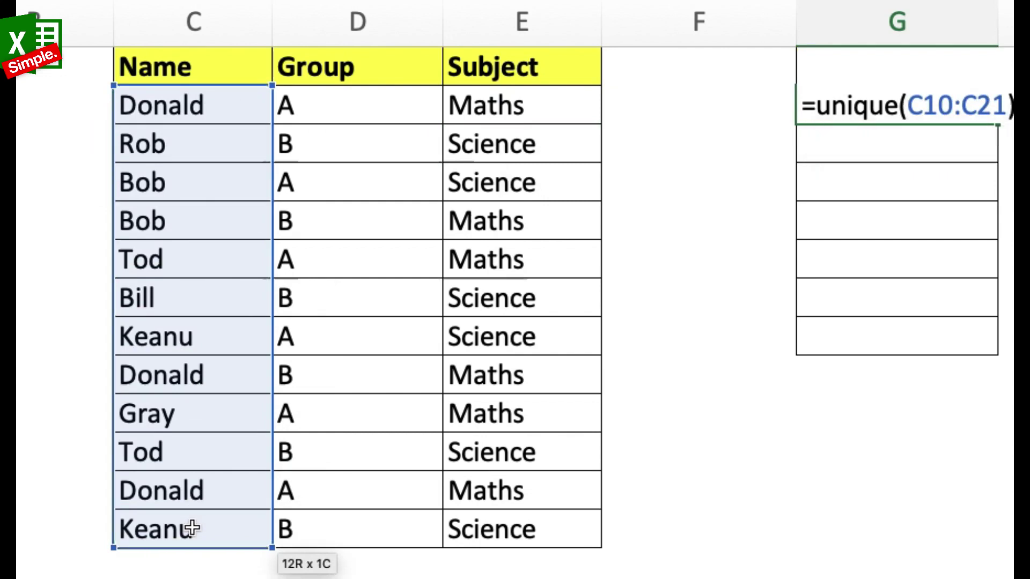
key(Return)
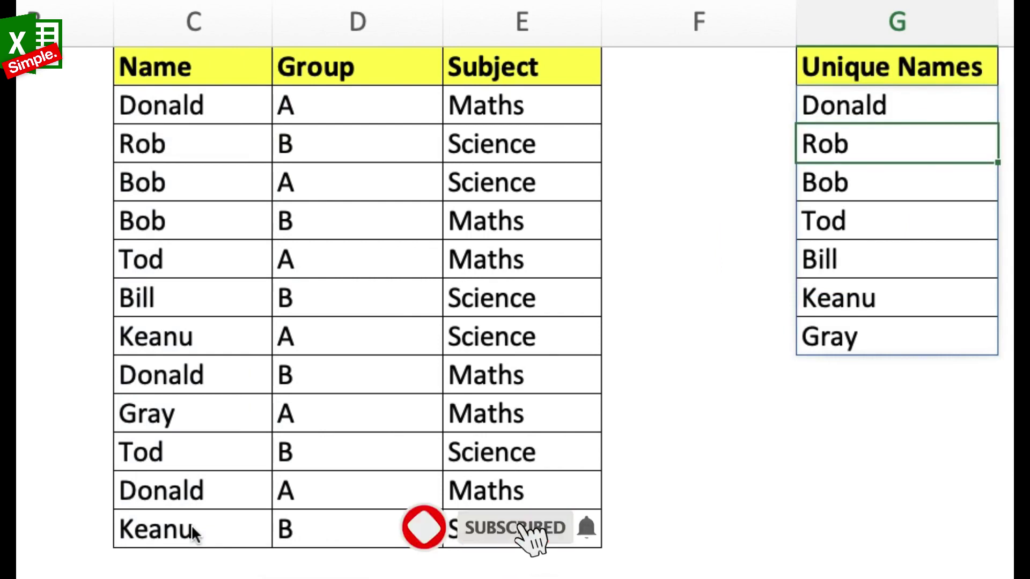
Wrap the formula in SORT so the unique names list alphabetically.
click(827, 105)
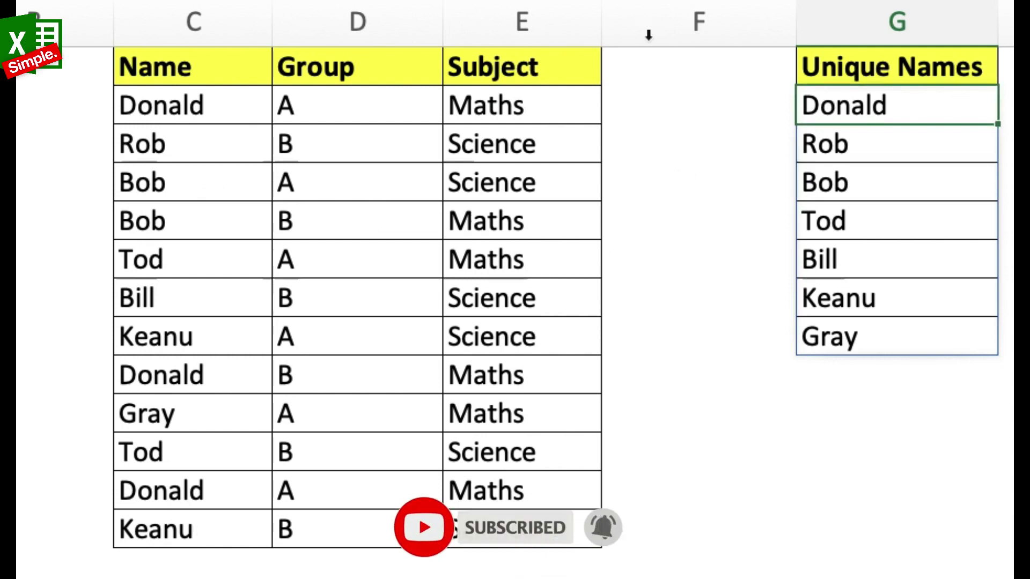
text(=UNIQUE(C10:C21)
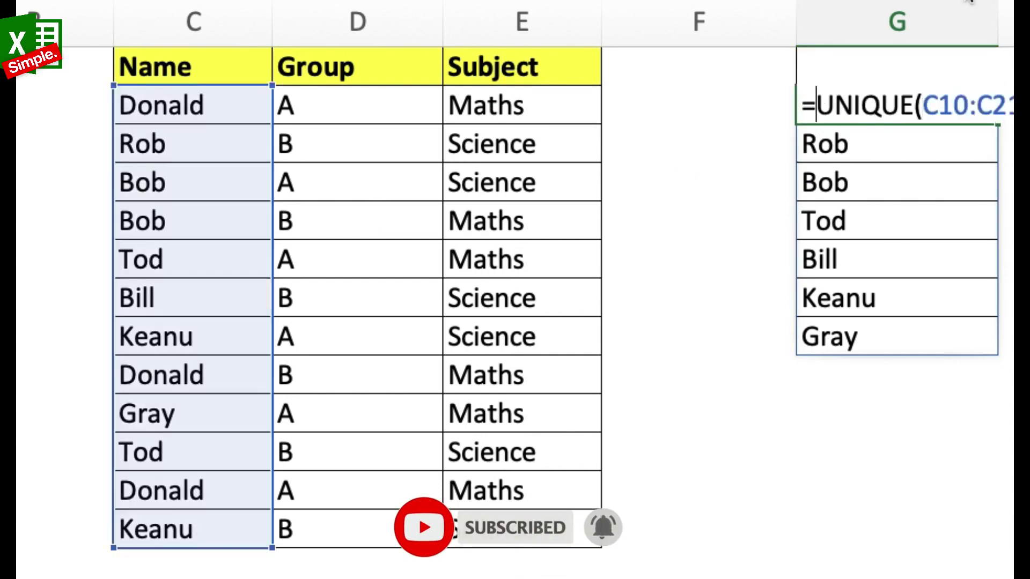
key(Home)
key(Right)
text(sort()
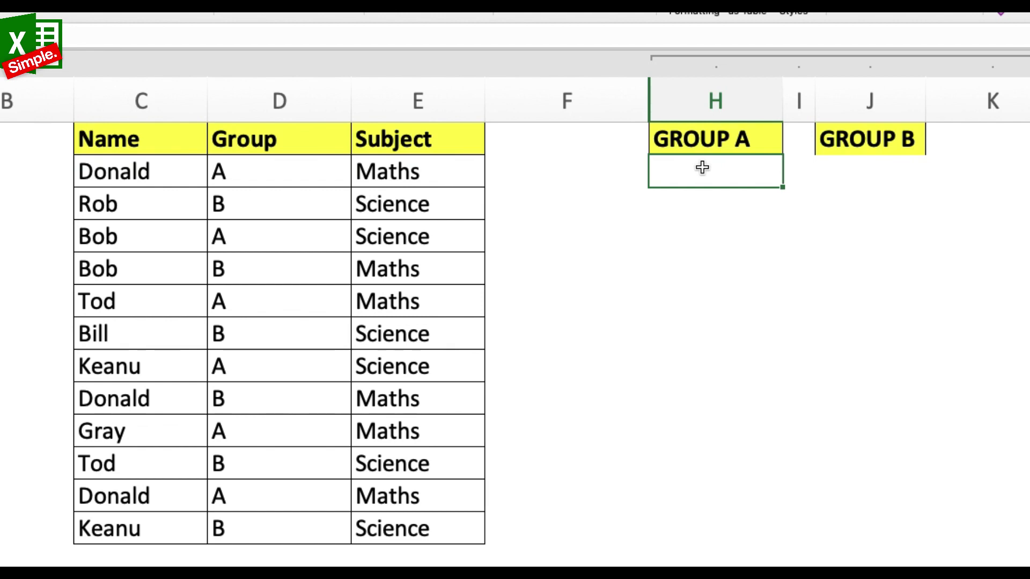
Under GROUP A, enter =FILTER(C10:C21,D10:D21="A") to list group A names.
text(=filter()
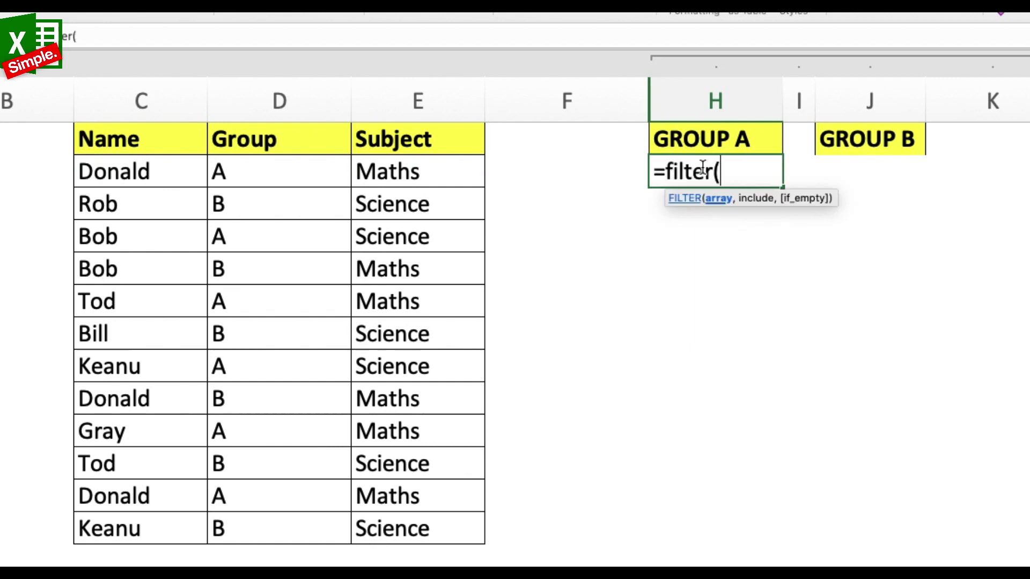
drag(160, 167, 153, 526)
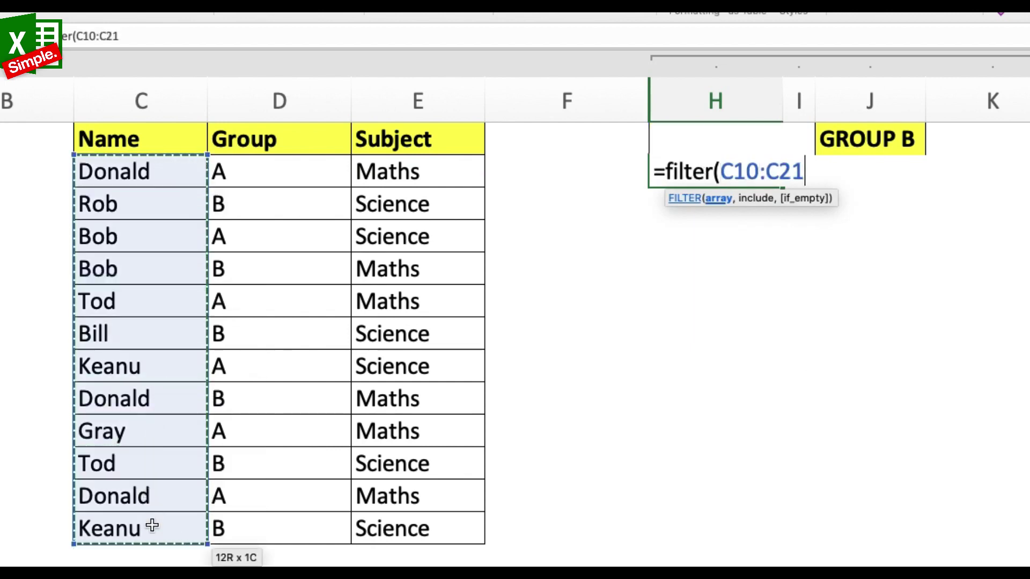
text(,)
click(269, 168)
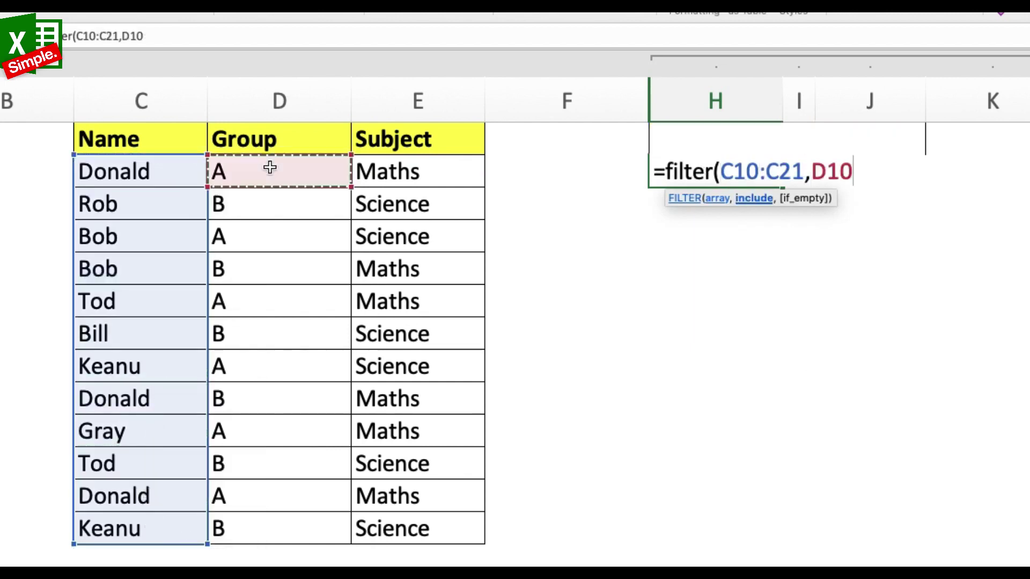
drag(269, 168, 259, 516)
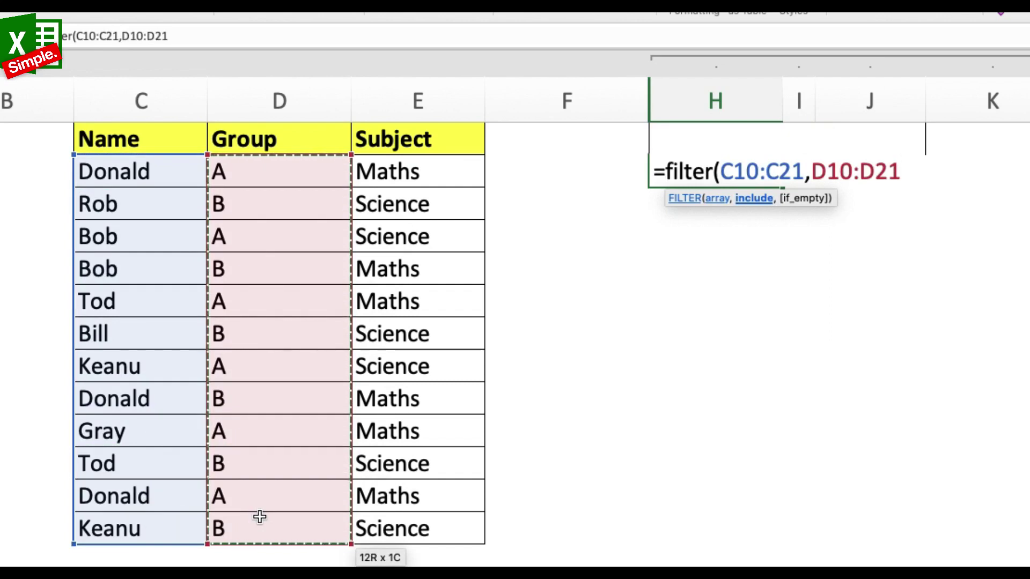
text(=)
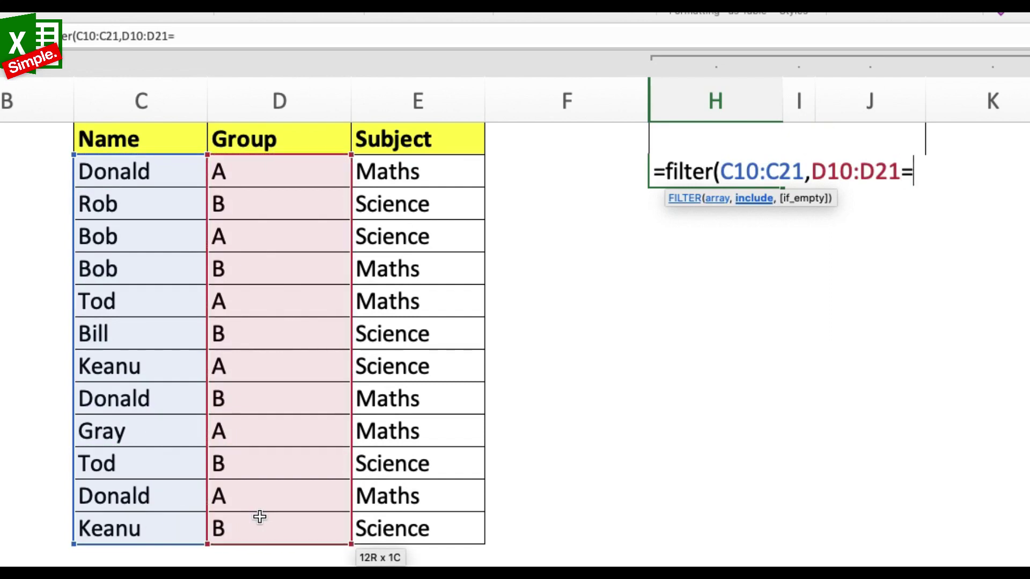
text("A"))
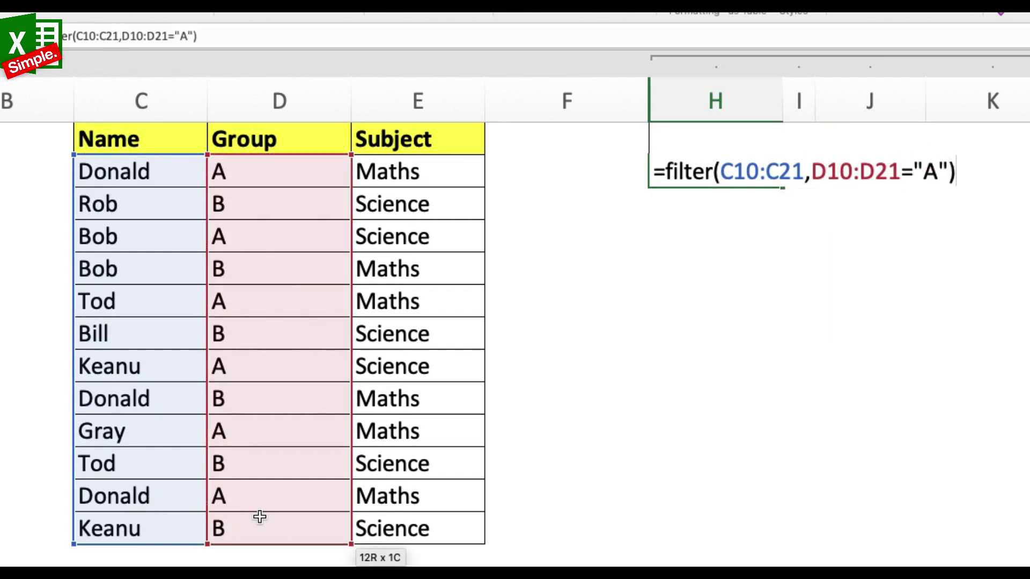
key(Return)
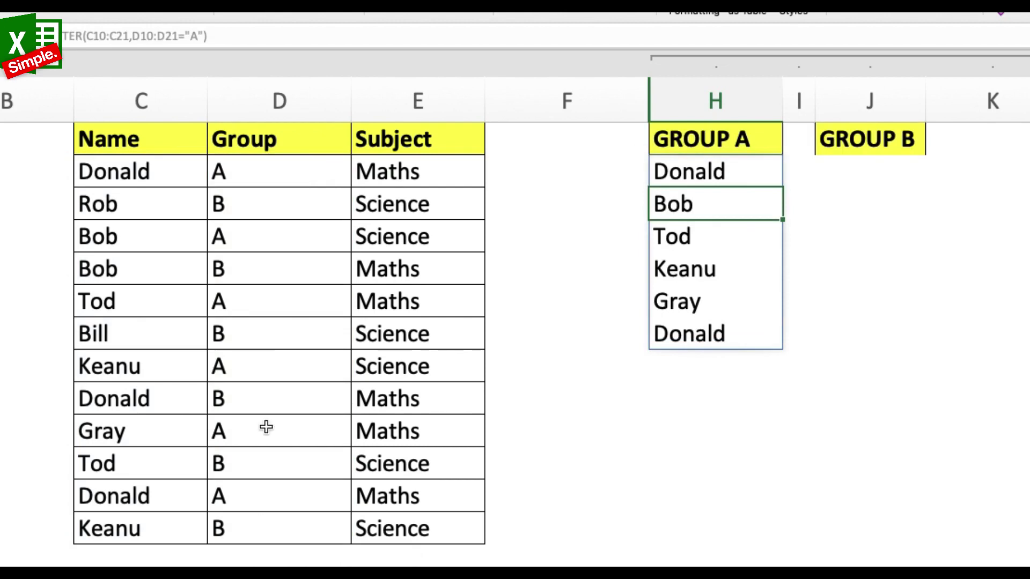
Compare the duplicate Donald entries and start wrapping the FILTER formula in UNIQUE.
click(709, 172)
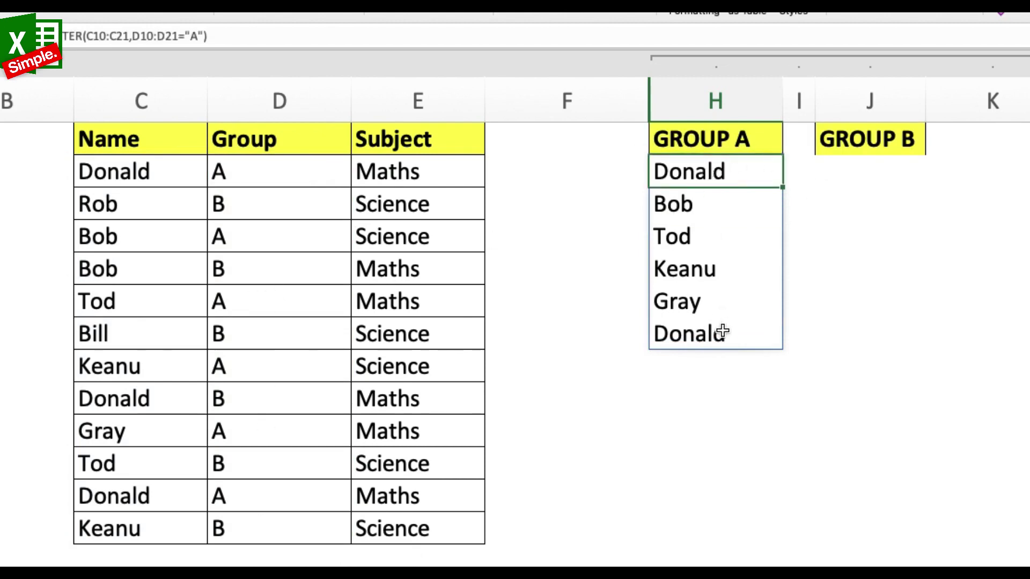
click(721, 333)
click(719, 172)
click(704, 335)
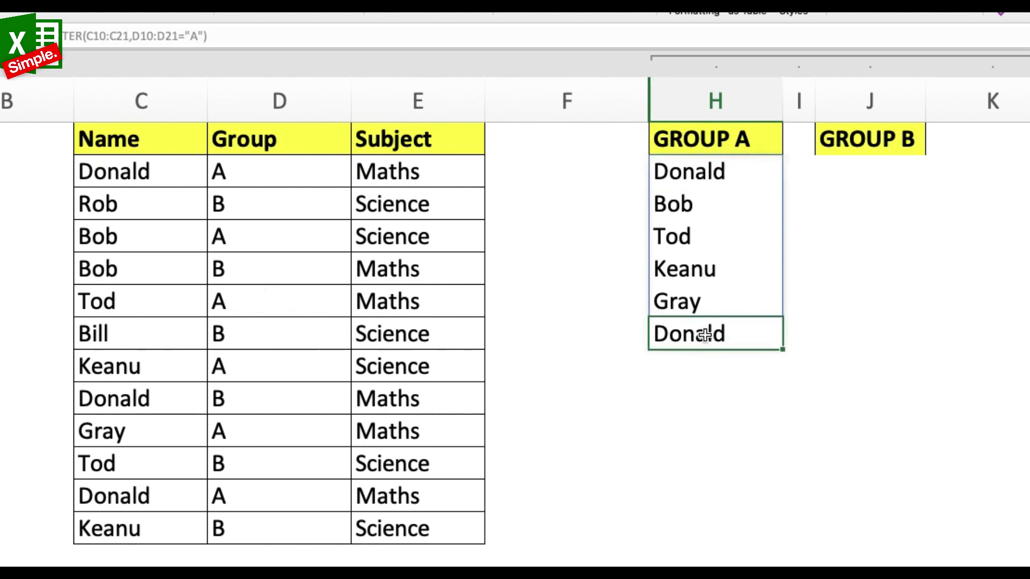
click(699, 171)
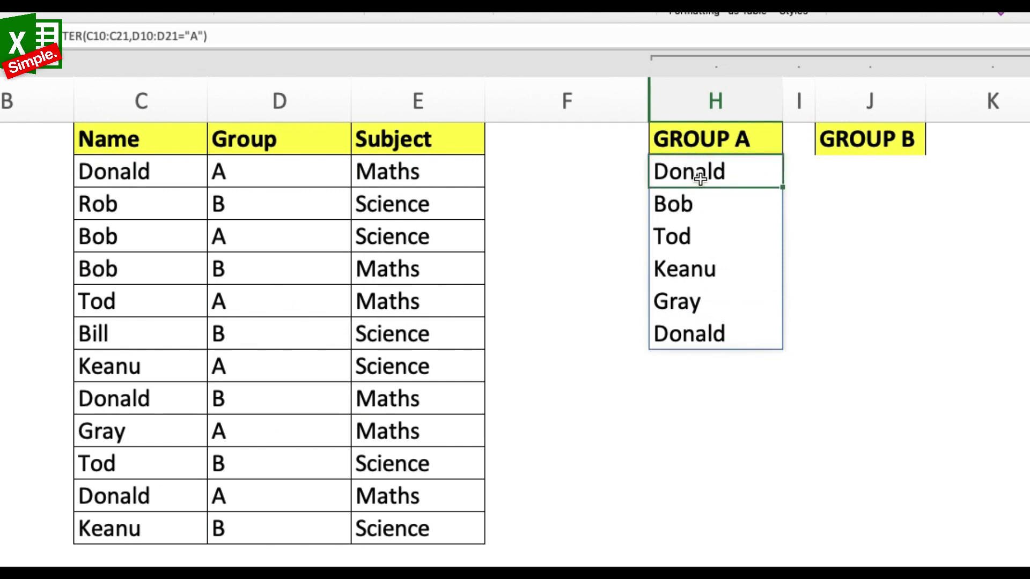
double_click(684, 172)
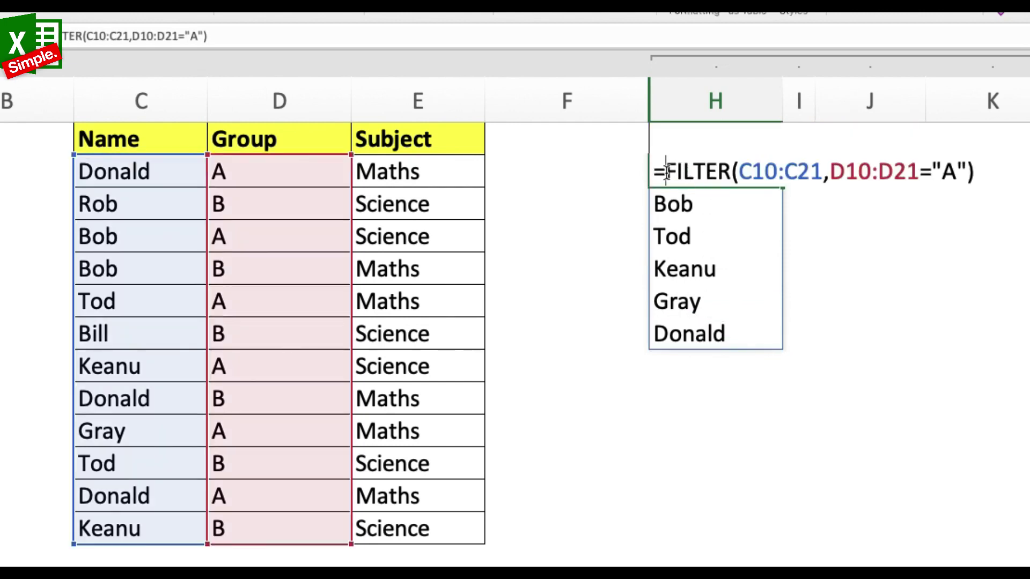
text(unique()
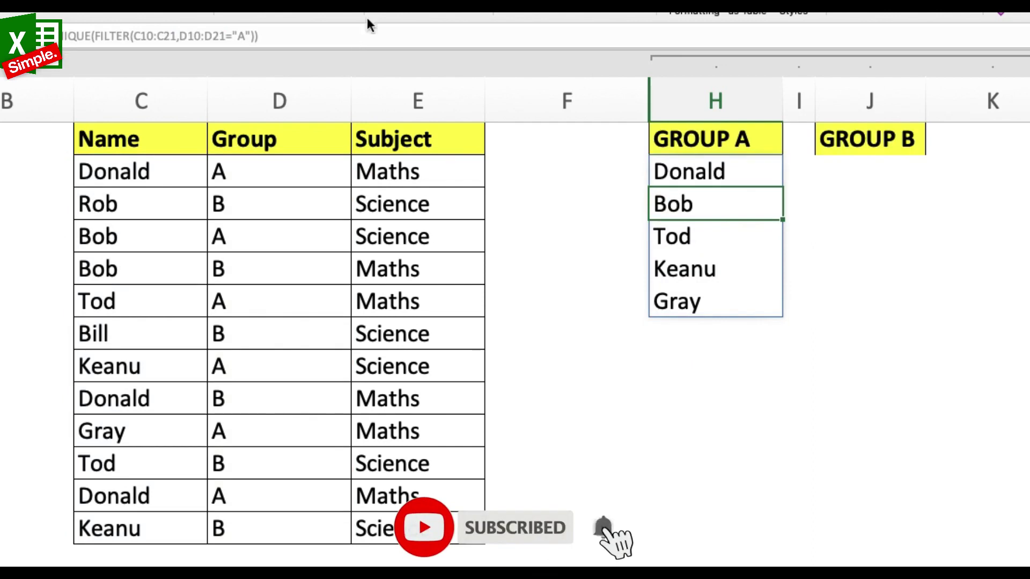
Under GROUP B, enter a FILTER of names C10:C21 where group equals "B".
click(855, 170)
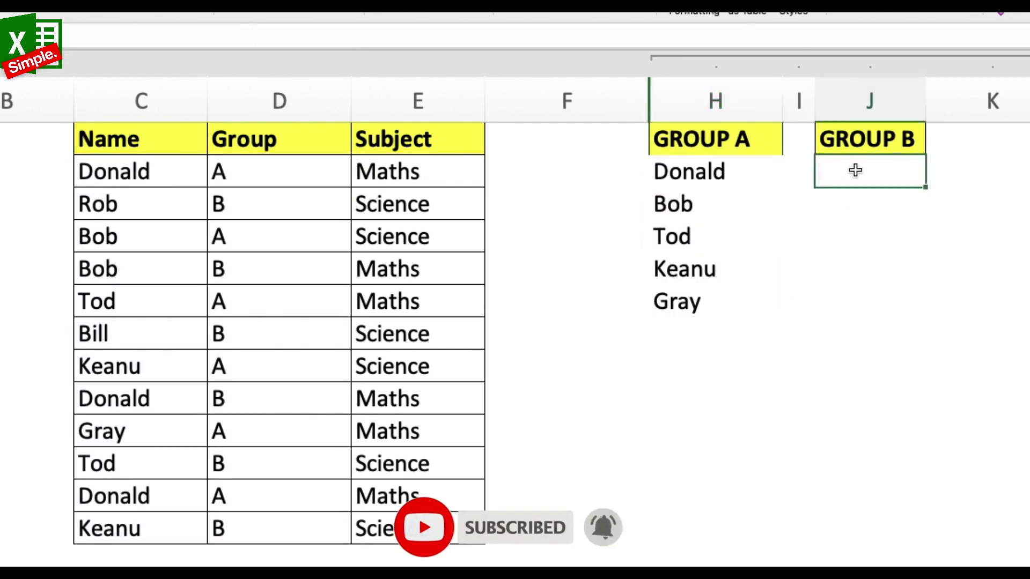
text(=filter()
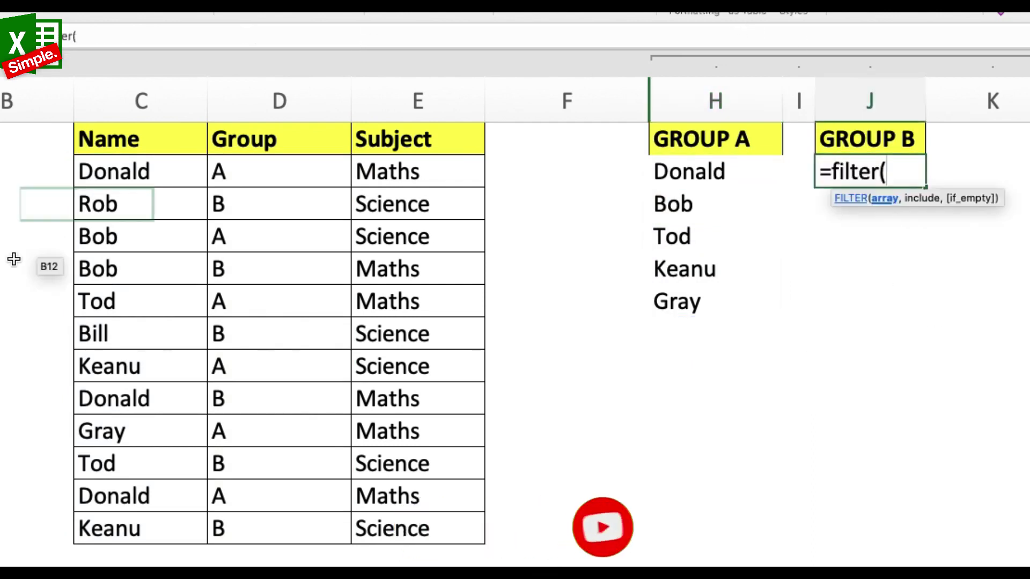
drag(123, 171, 154, 531)
text(,)
drag(279, 171, 259, 406)
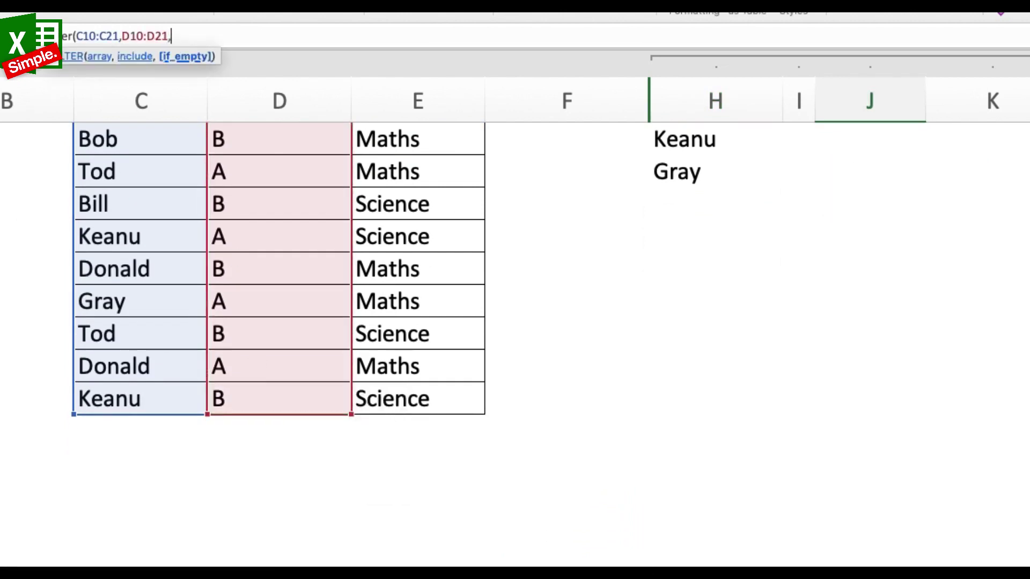
text(="B")
key(Return)
Fix the missing = in the group B criterion and wrap the formula in UNIQUE.
key(Up)
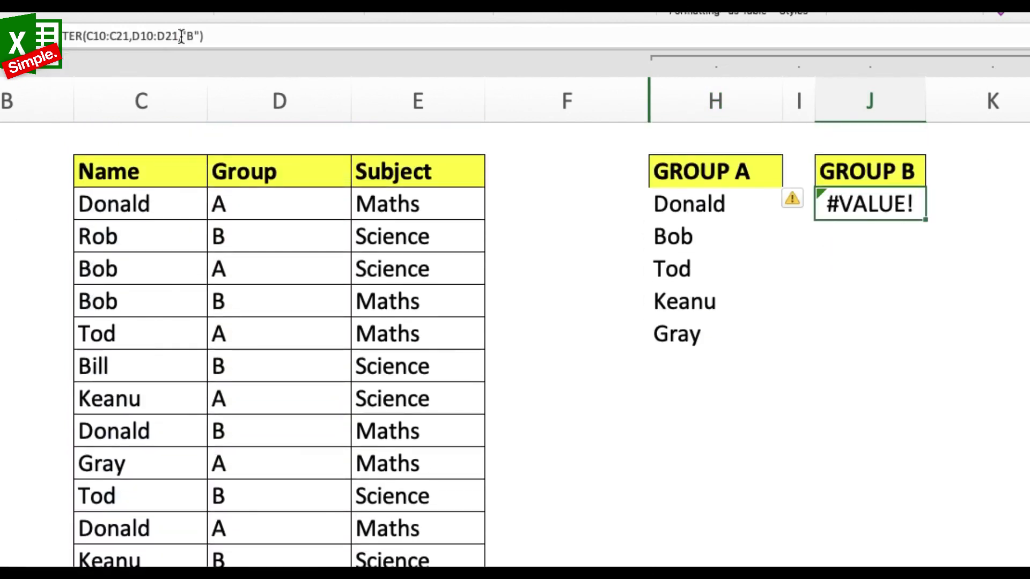
click(180, 35)
text(=)
key(Return)
key(Up)
click(63, 36)
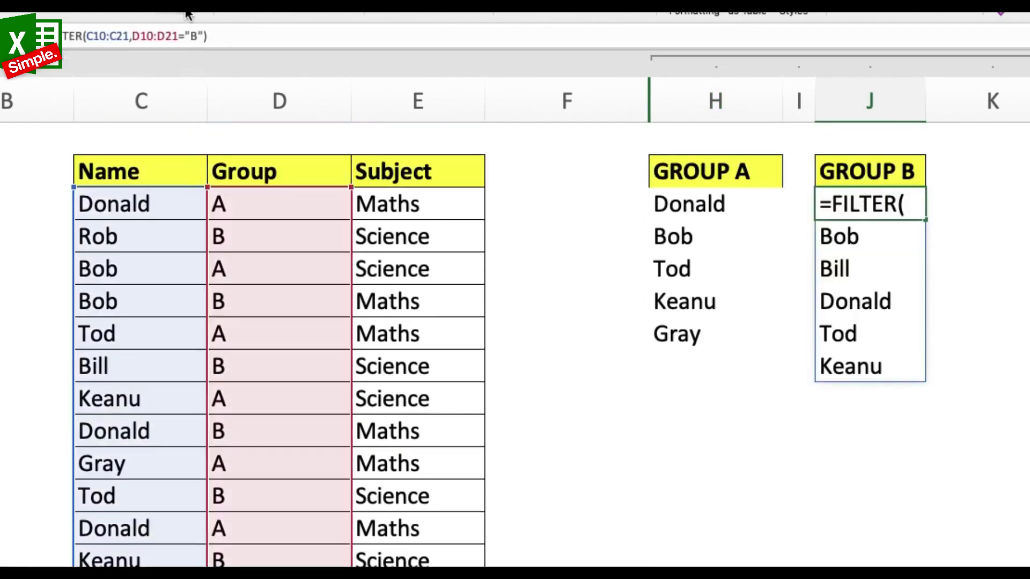
text(unique()
key(Return)
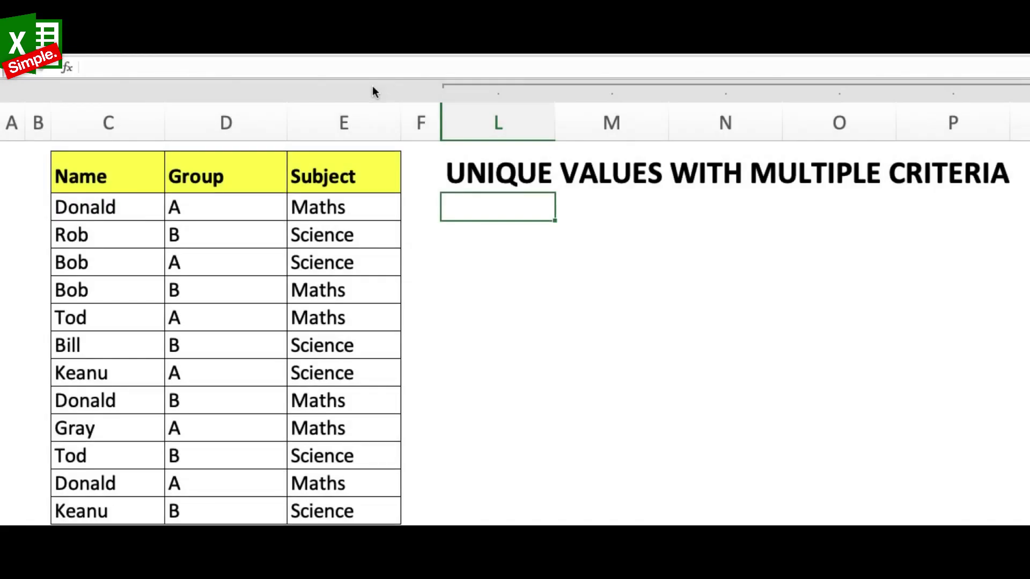
Add the label 'Unique names in group B with Science' and a FILTER for group B and Science beneath it.
text(Uni)
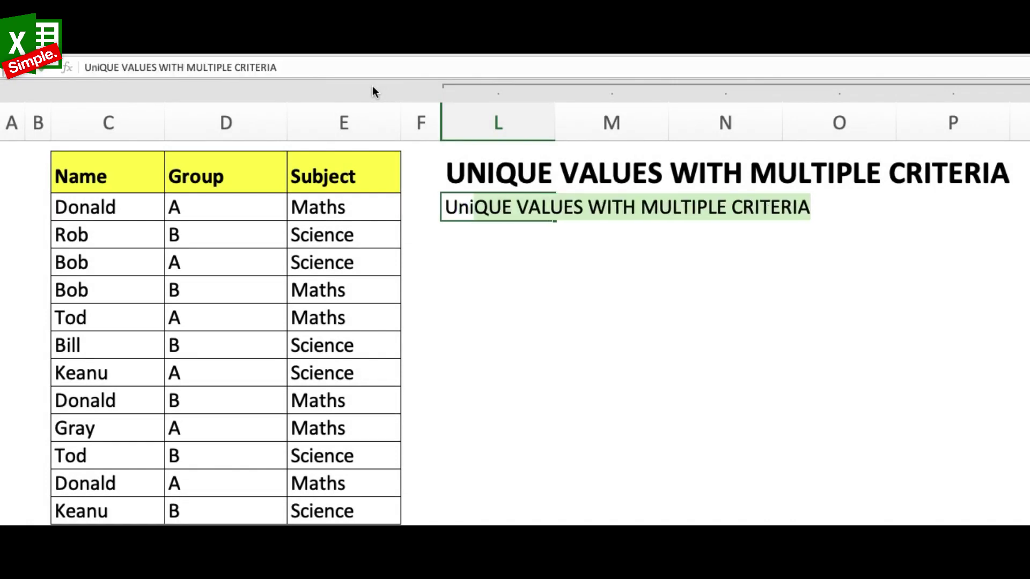
text(que names in)
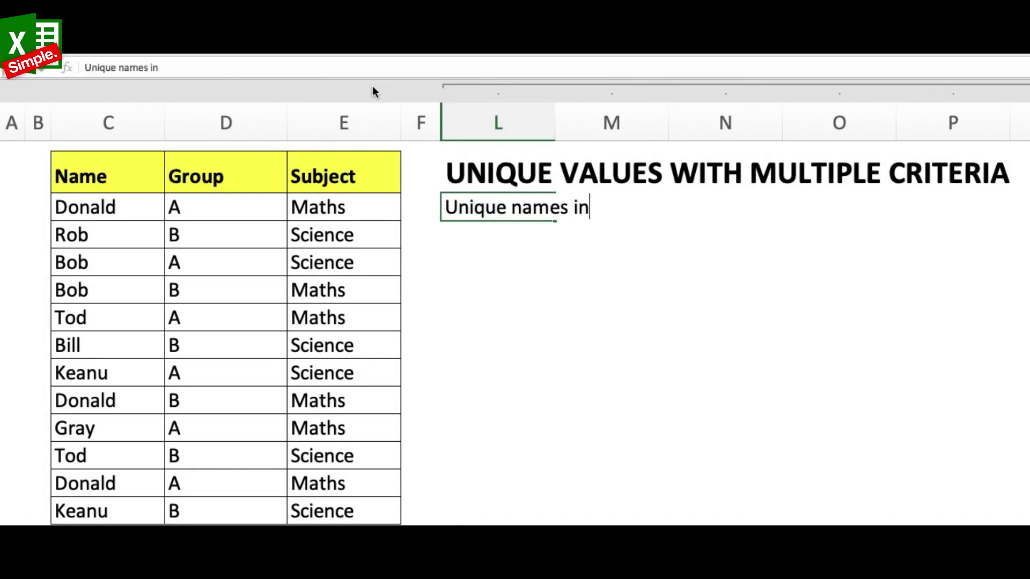
text( group B with Science)
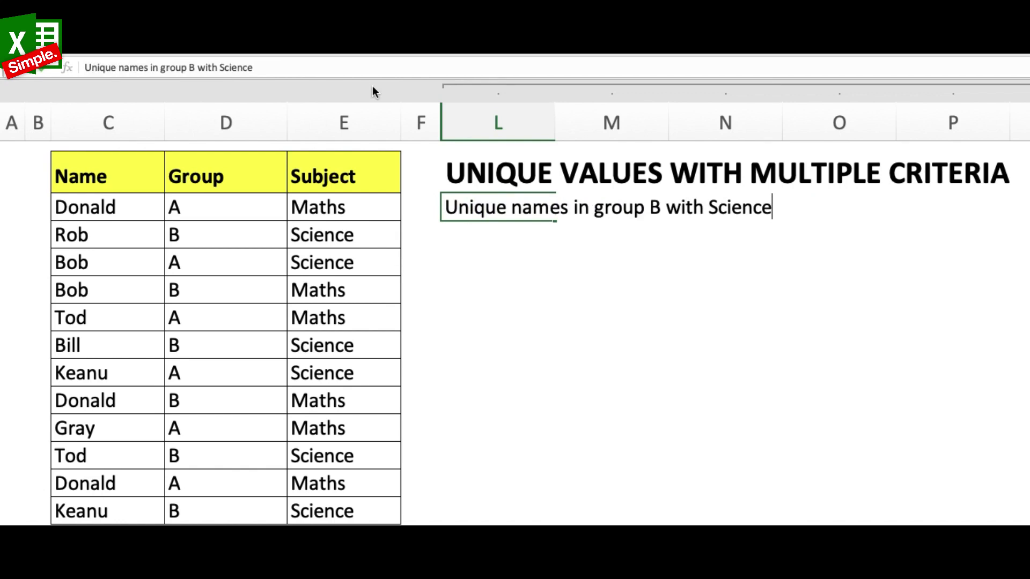
key(Return)
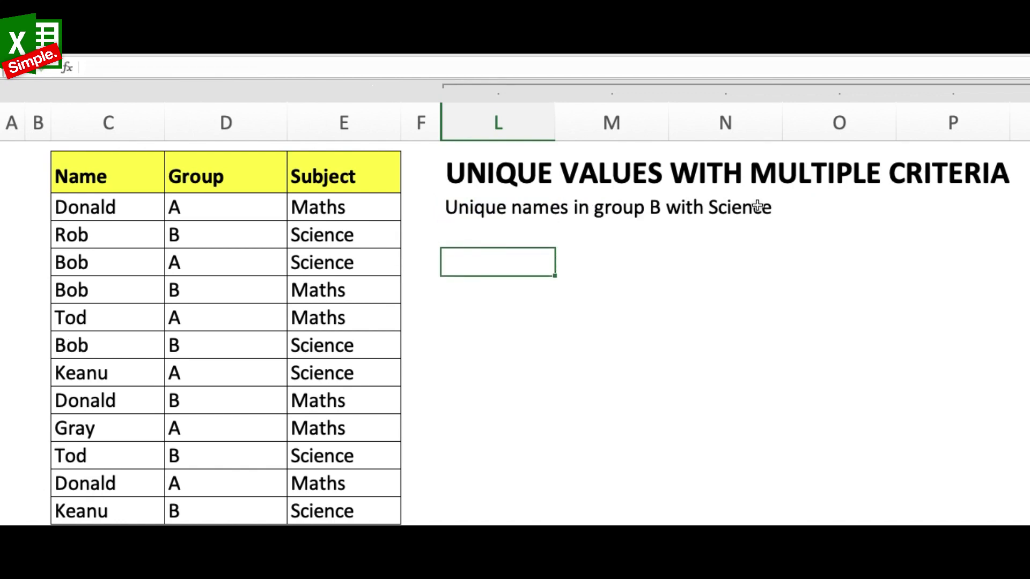
text(=filter()
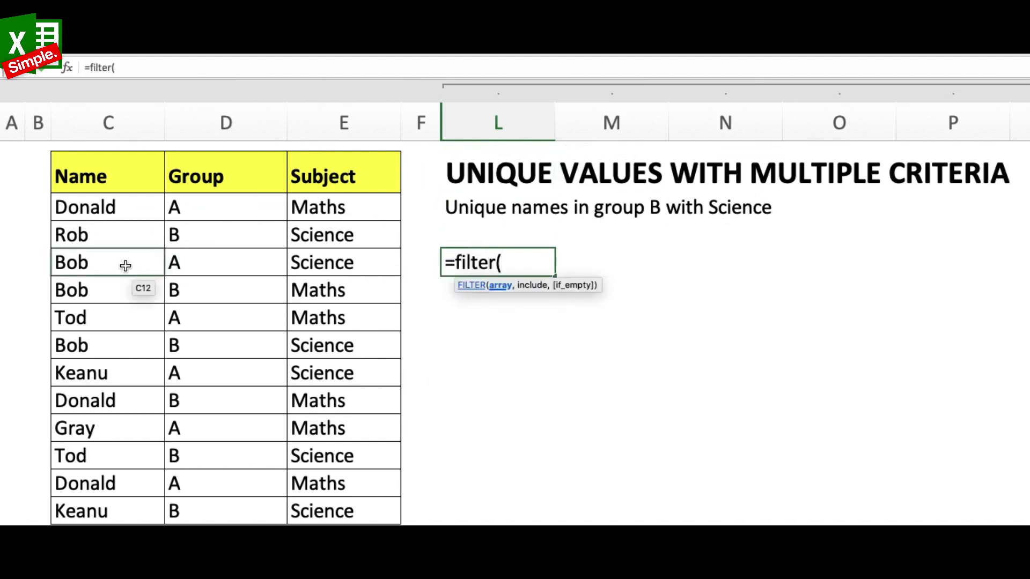
drag(113, 207, 117, 507)
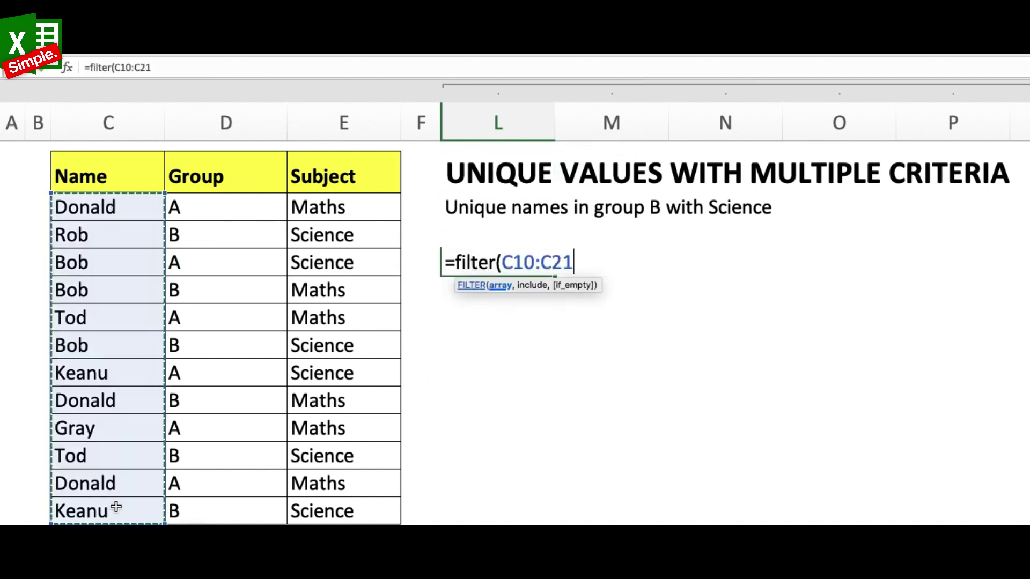
text(,)
drag(250, 210, 240, 511)
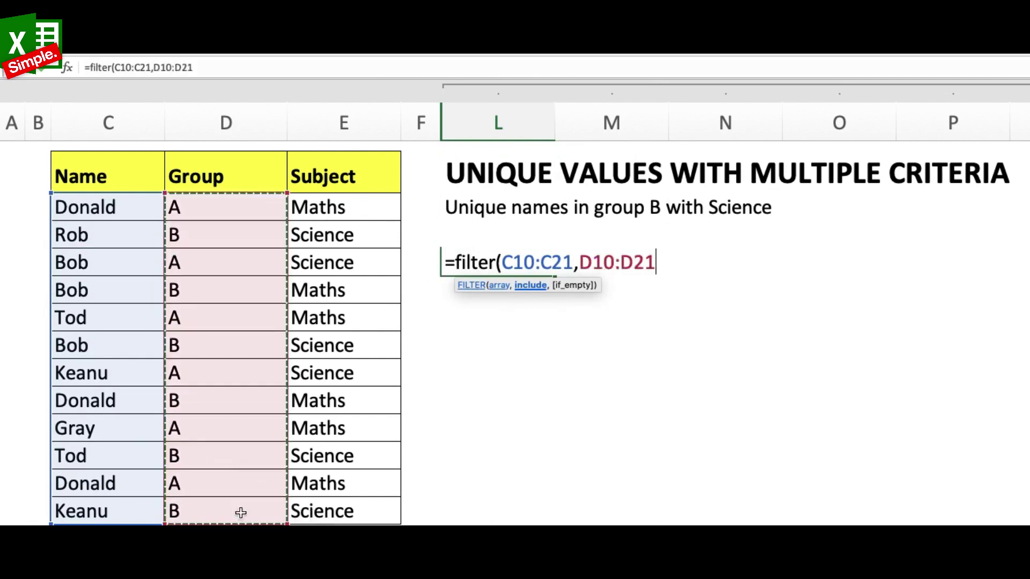
text(="B",)
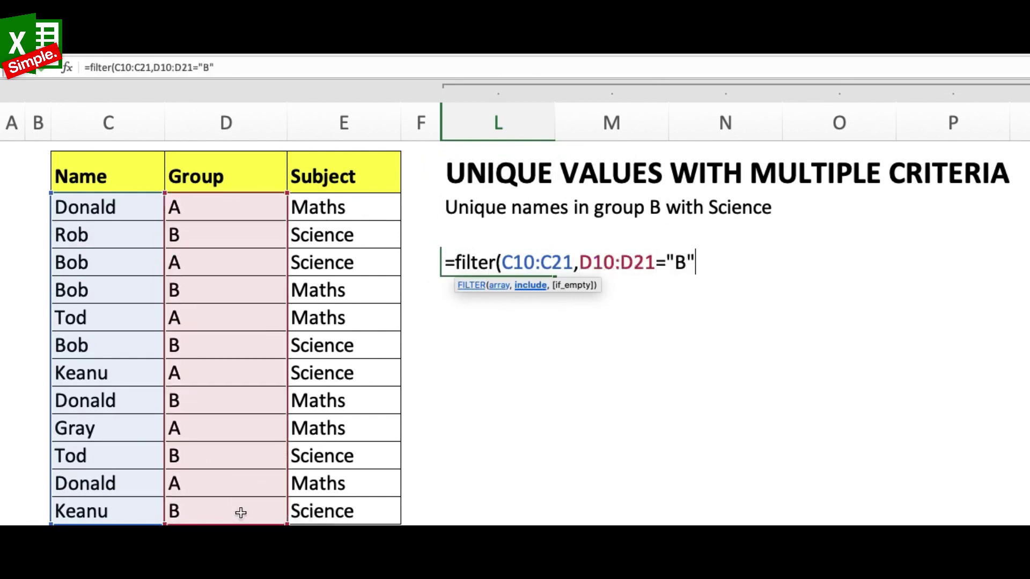
drag(317, 214, 344, 378)
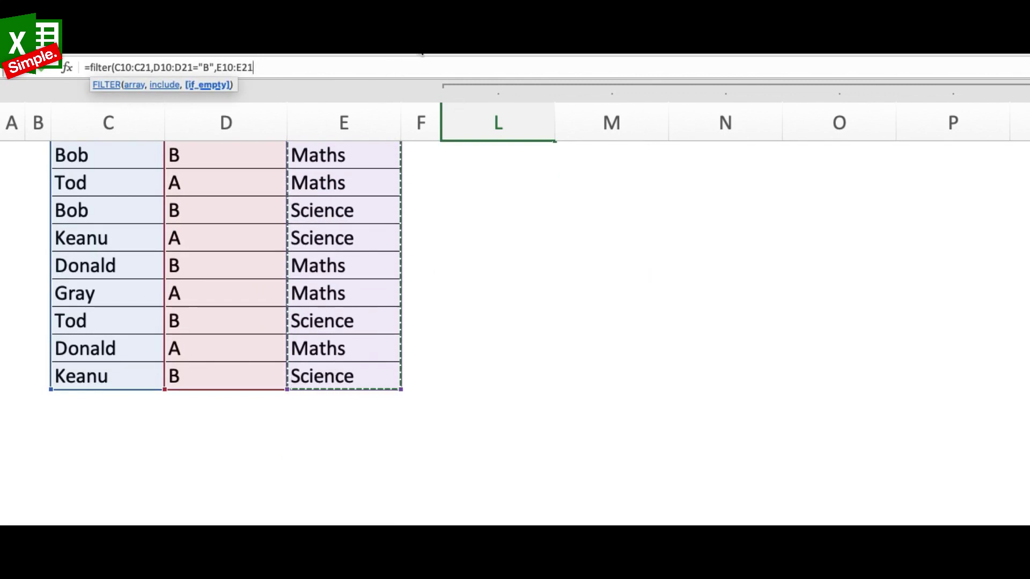
text(="Science")
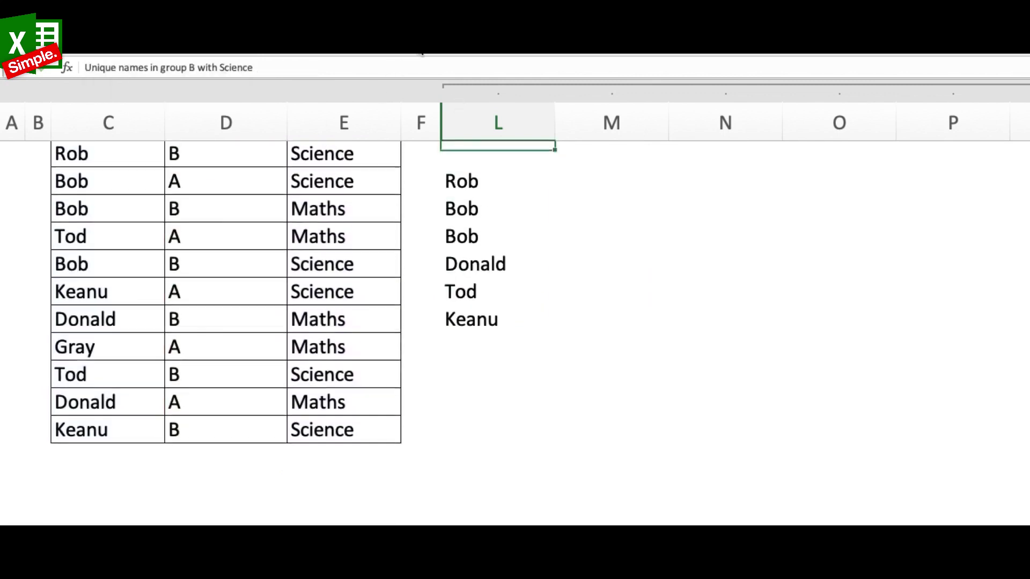
Spot the repeated Bob and wrap the three-condition FILTER formula in UNIQUE.
scroll(514, 300, up, 1)
click(476, 208)
click(498, 237)
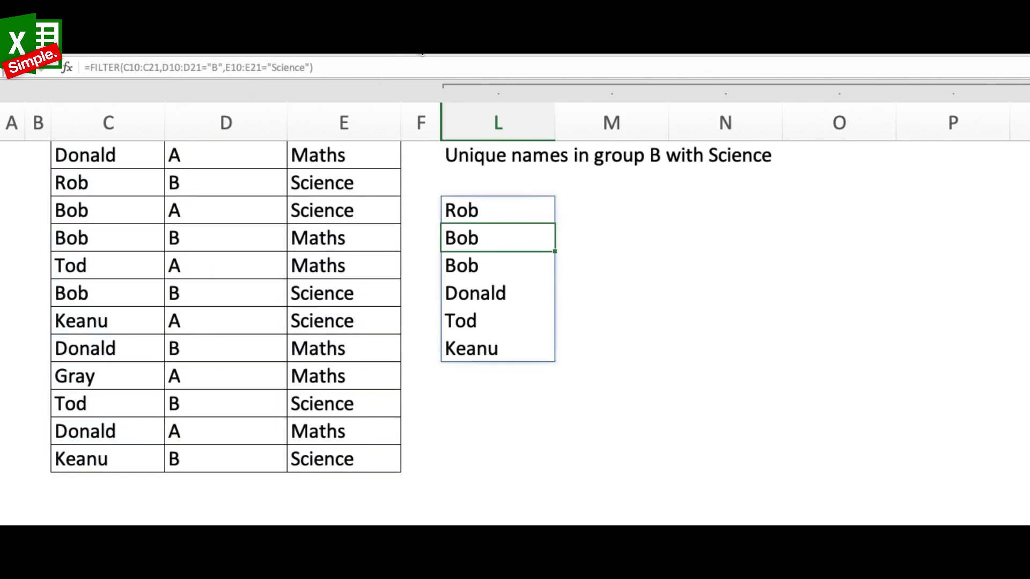
key(Up)
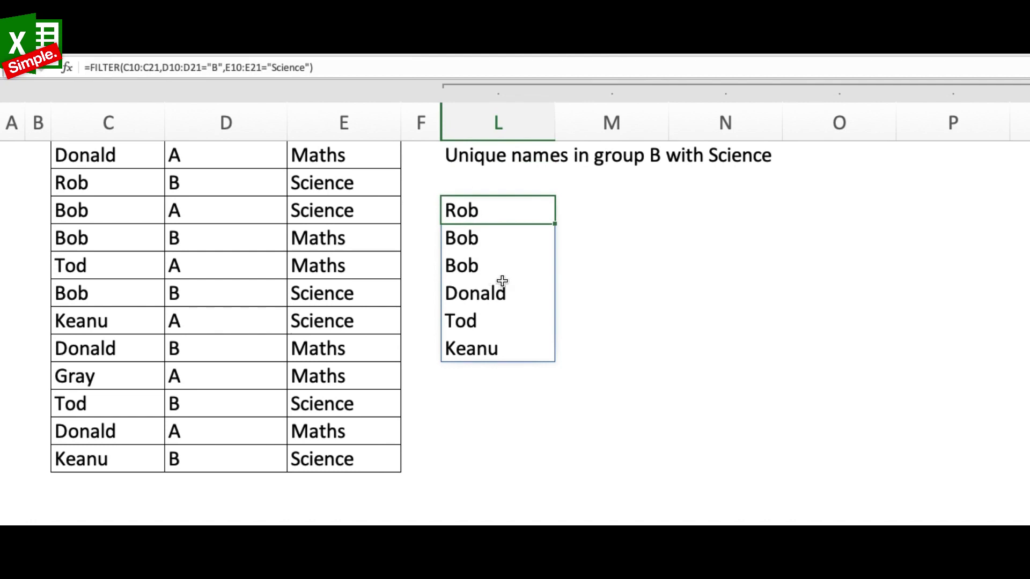
click(94, 68)
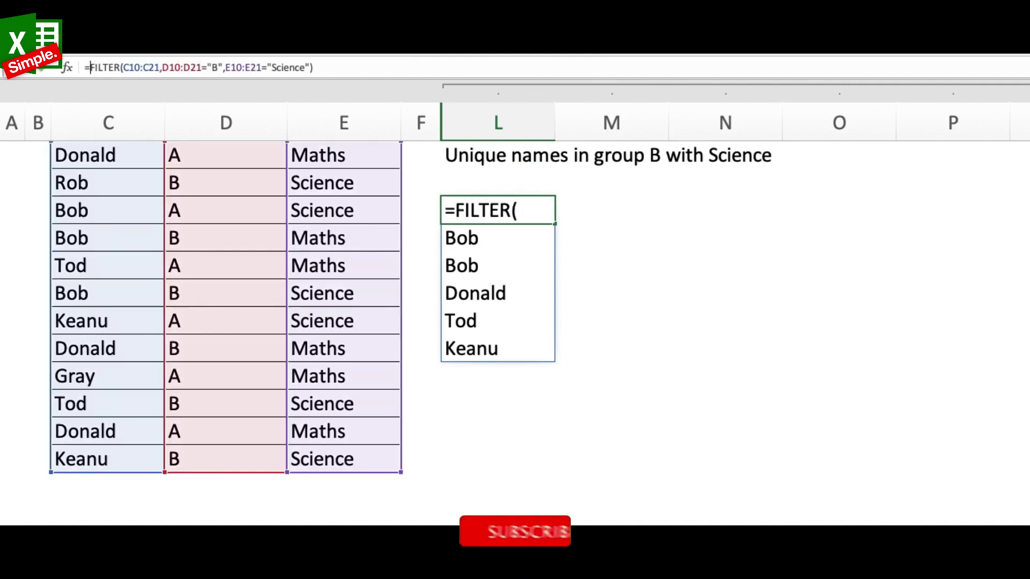
text(unique()
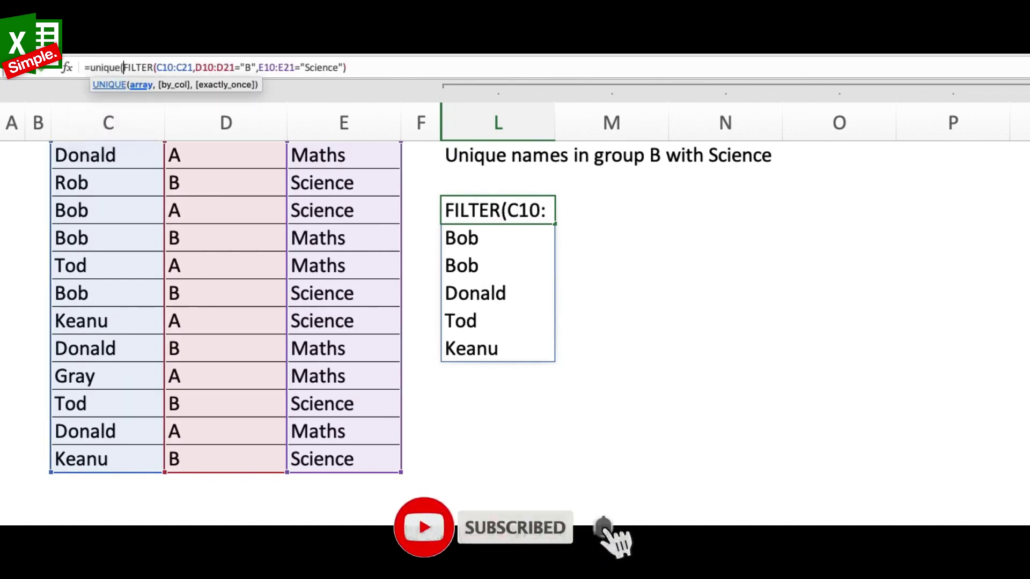
click(365, 67)
text())
key(Return)
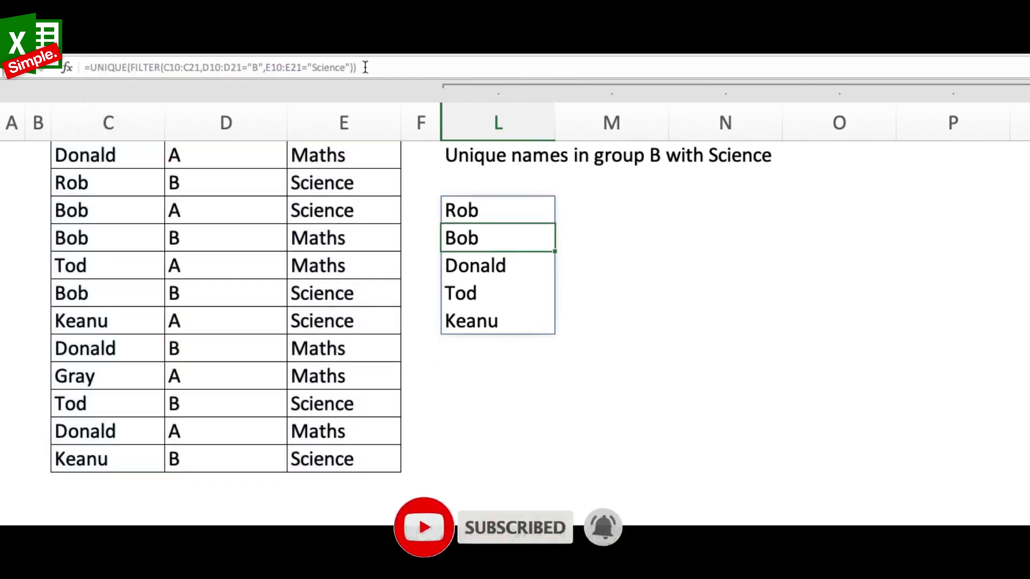